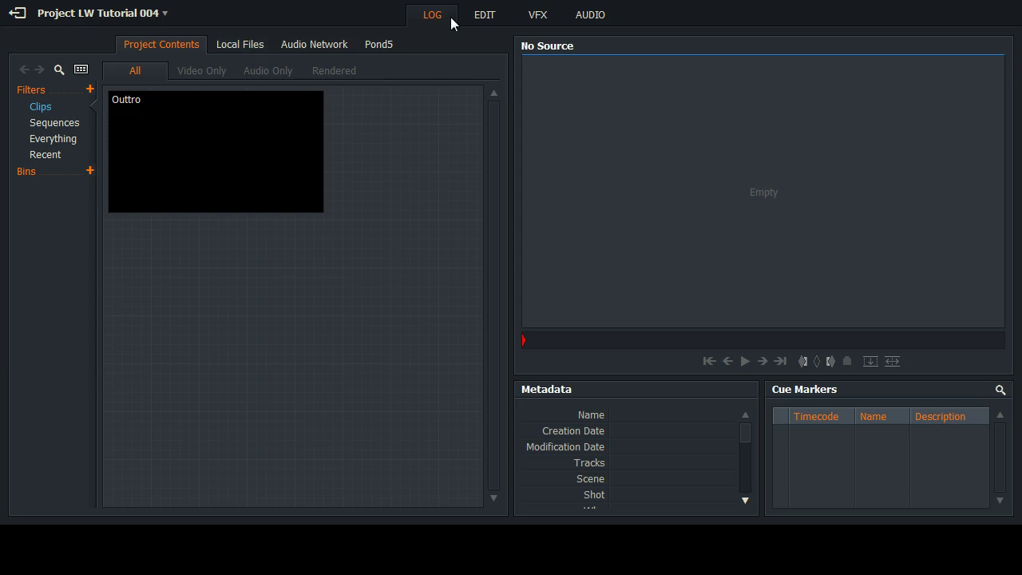
Show the Local Files browser for the Clips folder in the LOG view.
left_click(243, 45)
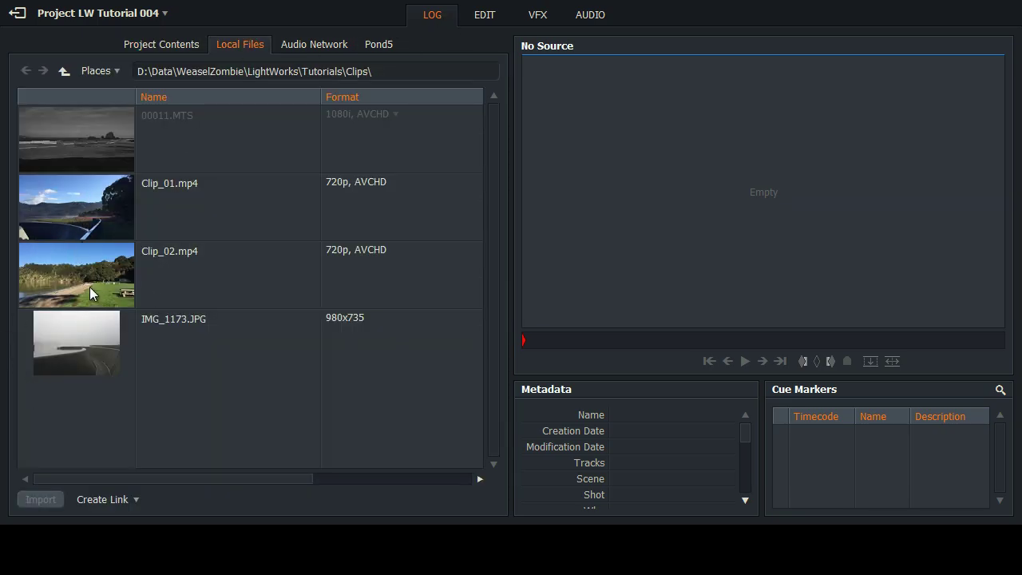
Import Clip_01.mp4 and Clip_02.mp4 from the Clips folder into the project.
left_click(79, 203)
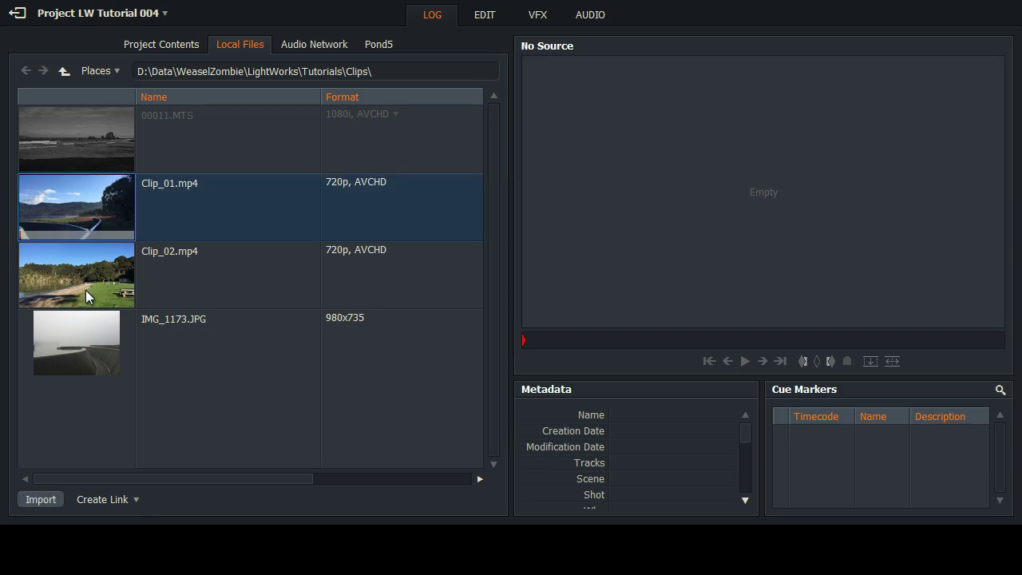
left_click(82, 283, "shift")
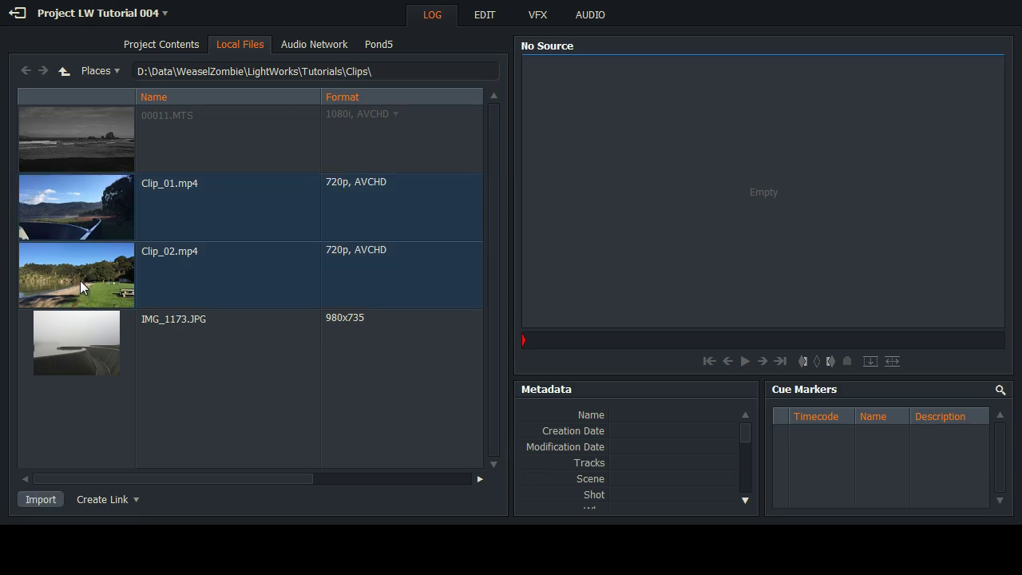
left_click(40, 501)
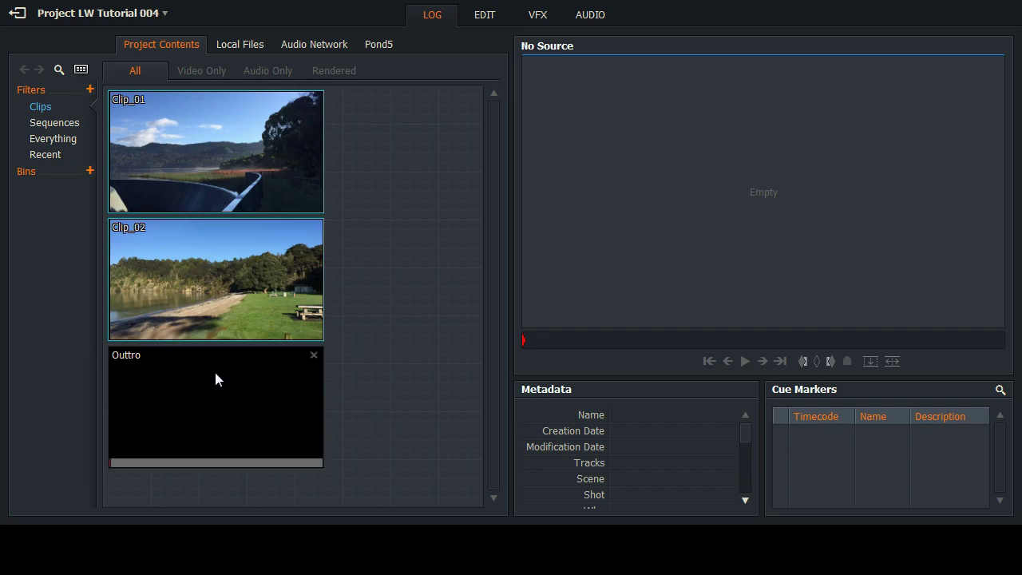
Mark Clip_01 in just after its start and out at 00:00:15.10.
left_click(363, 238)
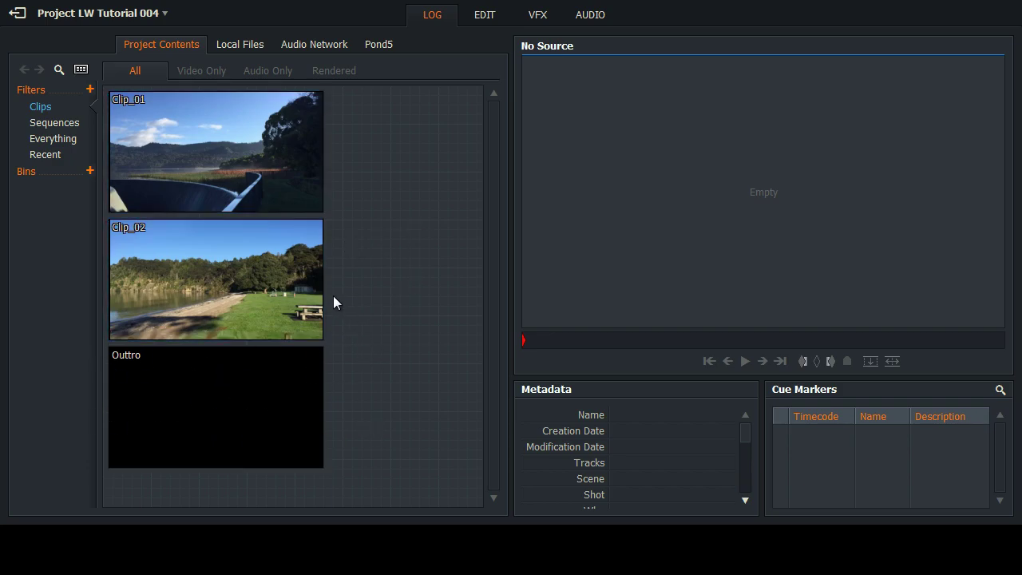
left_click(221, 160)
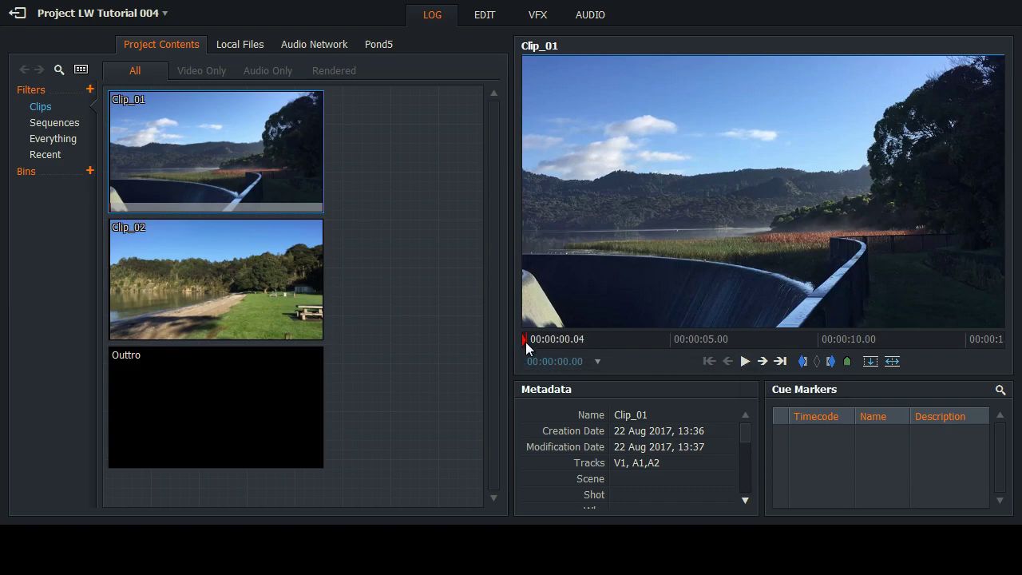
left_click_drag(522, 341, 552, 343)
left_click(802, 361)
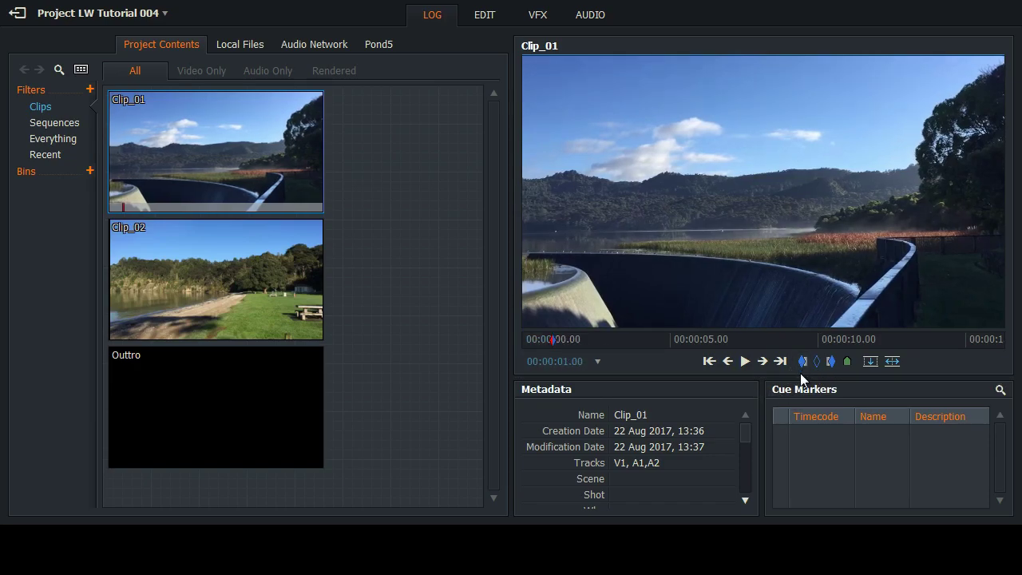
left_click(780, 361)
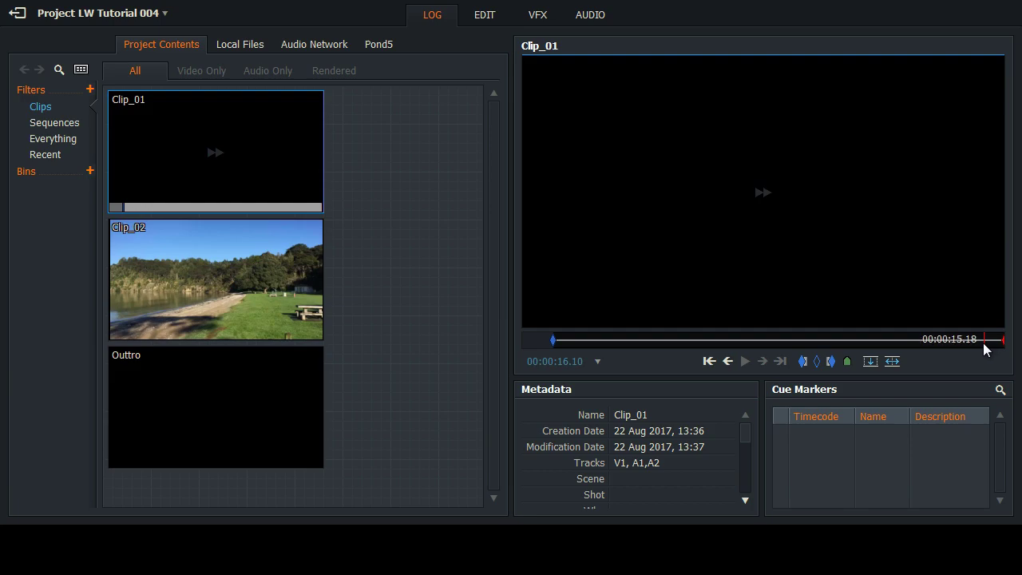
left_click(978, 341)
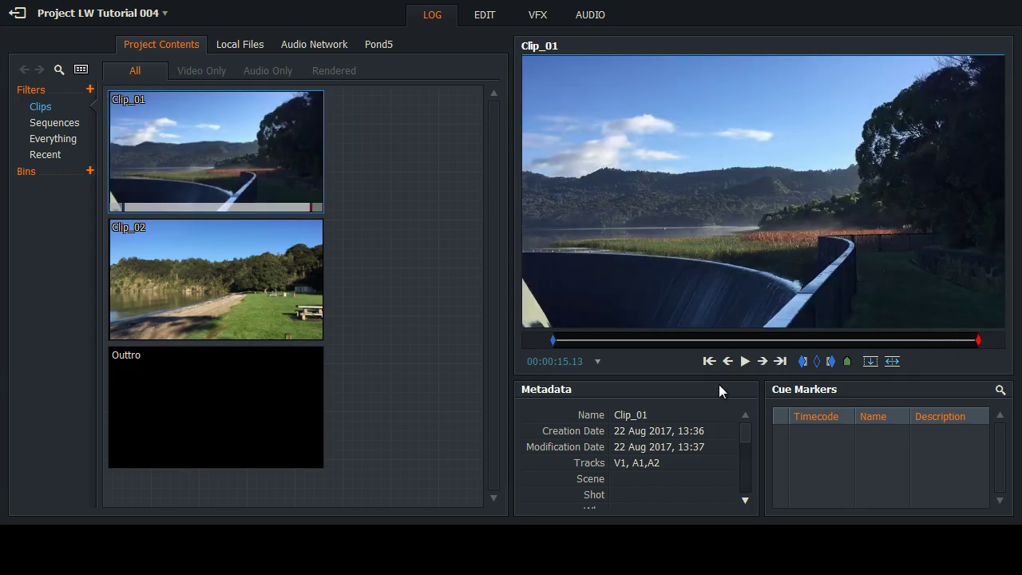
left_click(727, 362)
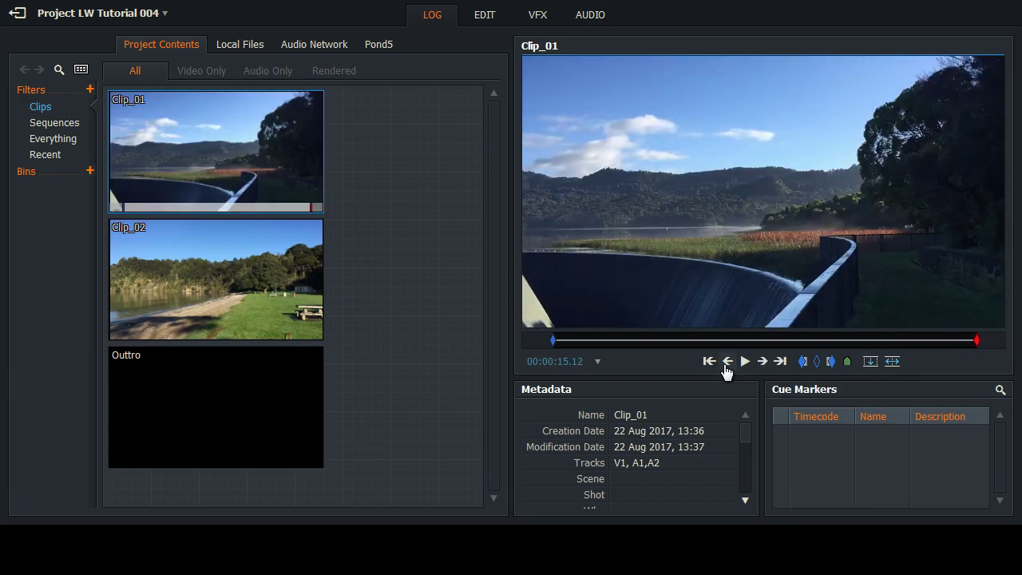
left_click(726, 363)
left_click(726, 363)
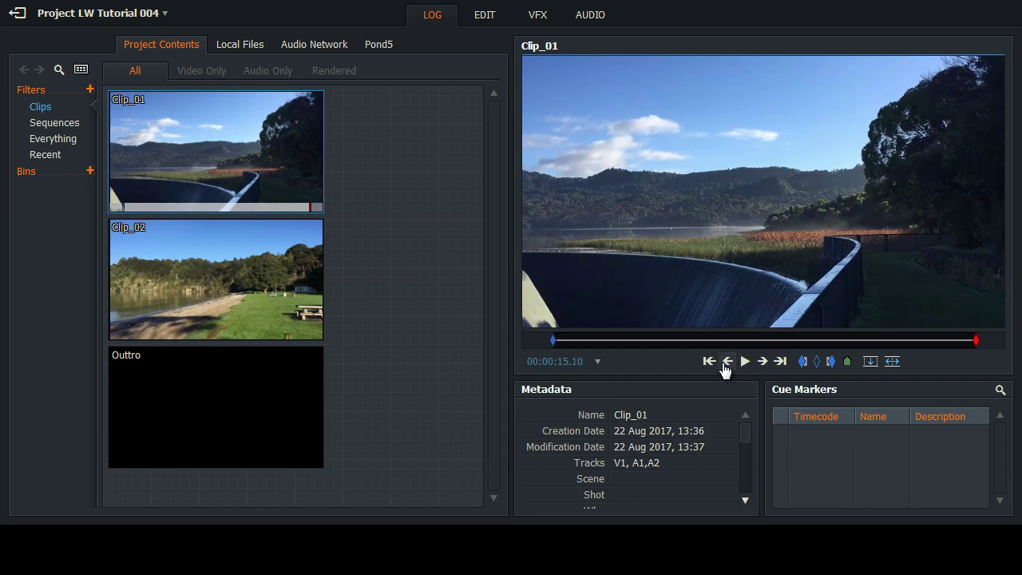
left_click(829, 364)
left_click(708, 360)
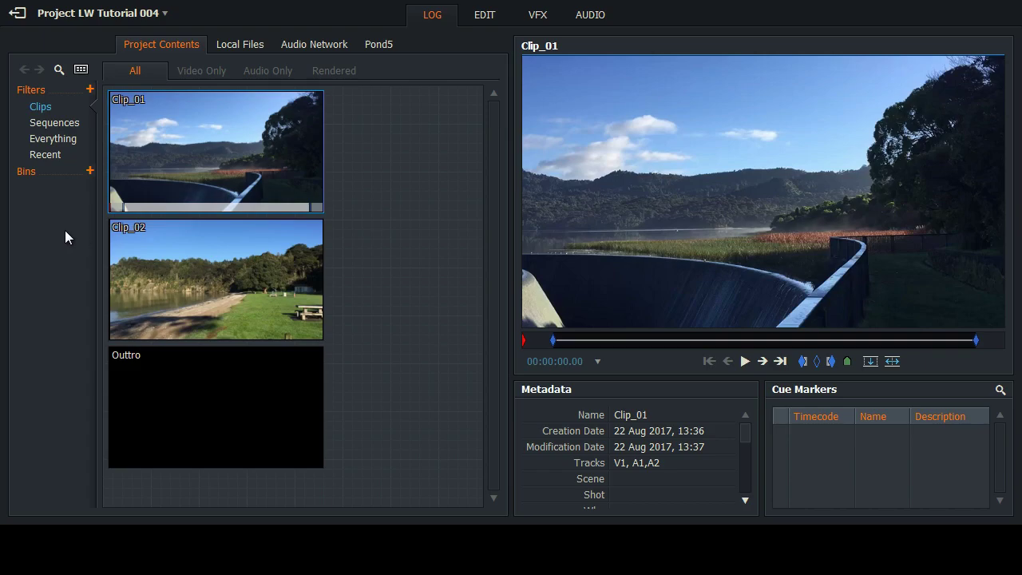
Load Clip_02 from Project Contents into the viewer.
mouse_move(165, 260)
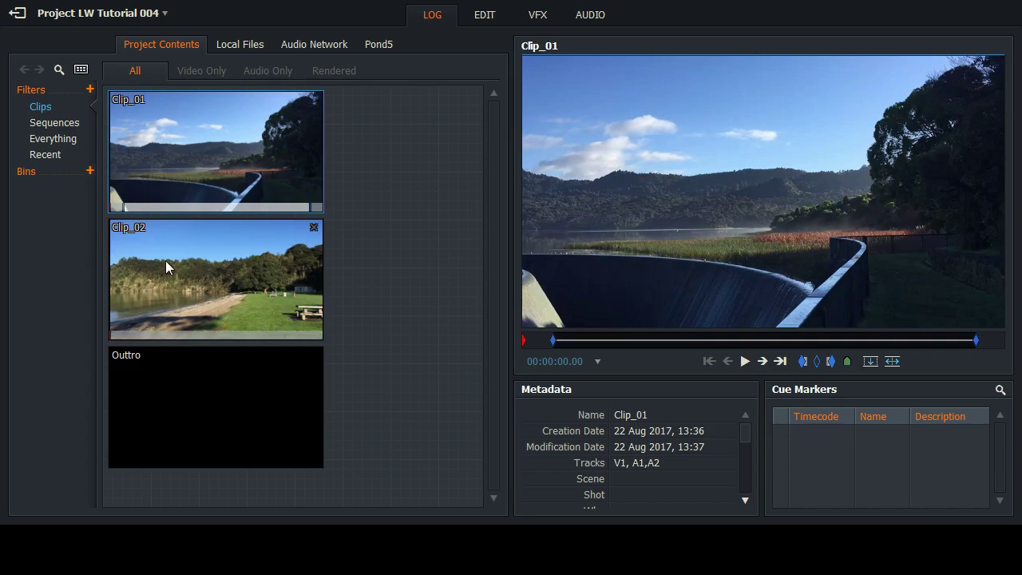
left_click(249, 265)
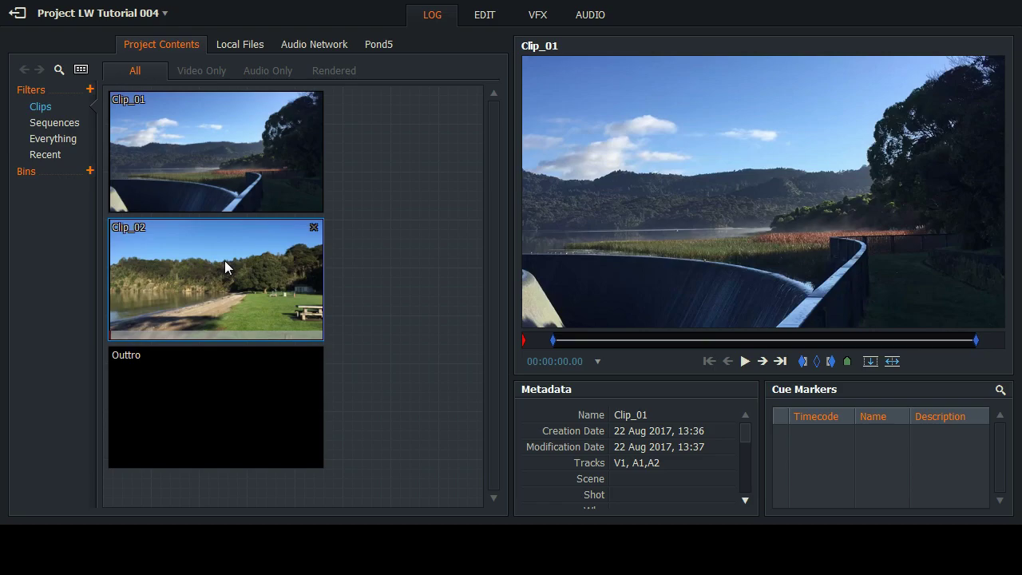
left_click(225, 261)
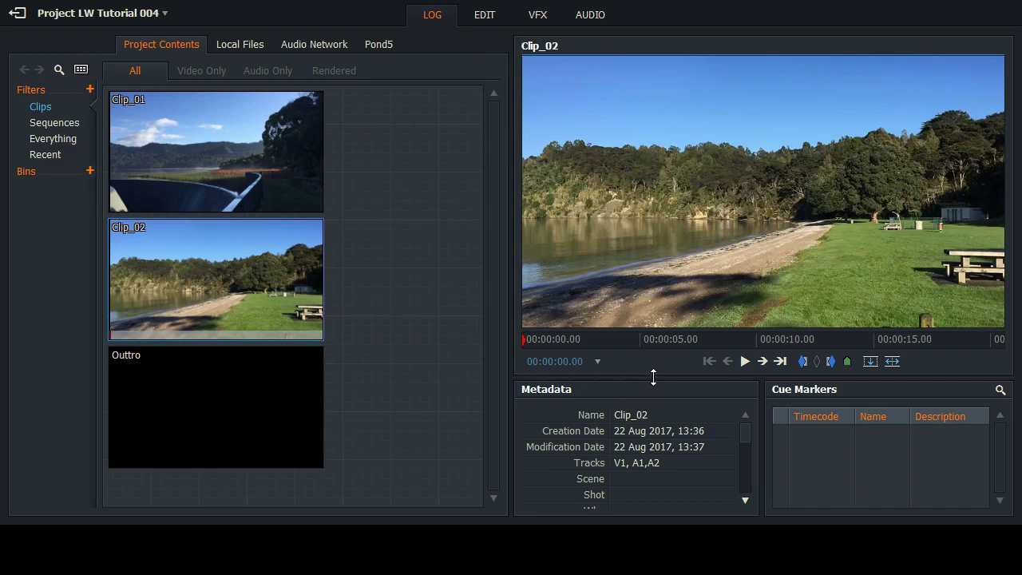
Set Clip_02's in point a few frames in and its out point at 00:00:19.18.
left_click_drag(522, 339, 546, 340)
left_click(803, 361)
left_click(780, 360)
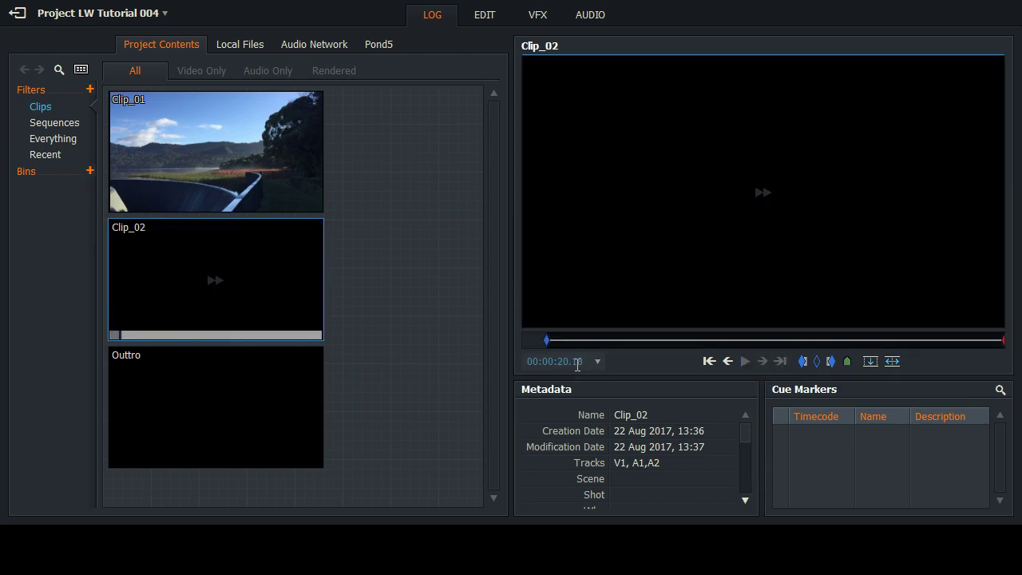
left_click(980, 340)
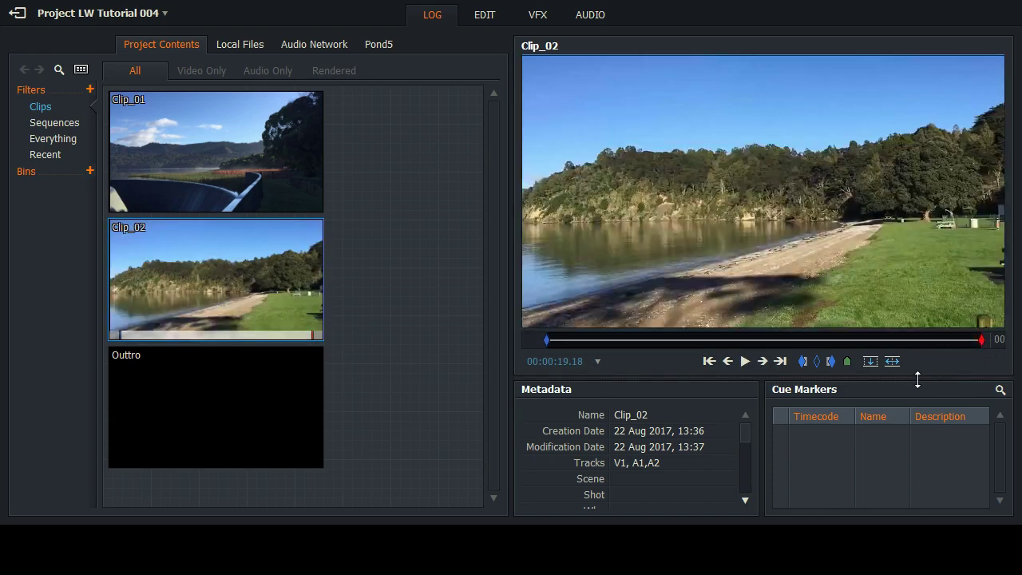
left_click(831, 363)
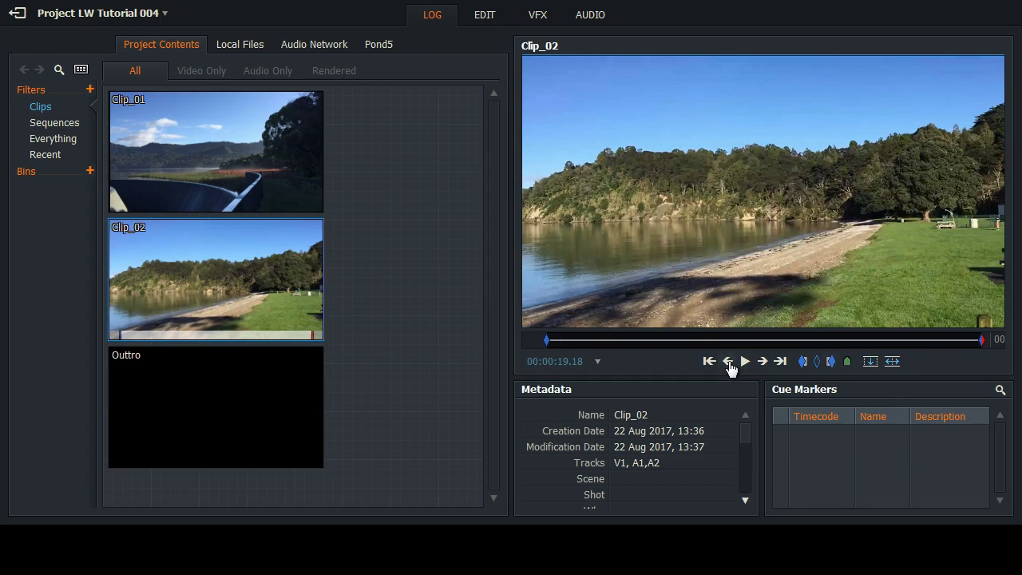
left_click(707, 361)
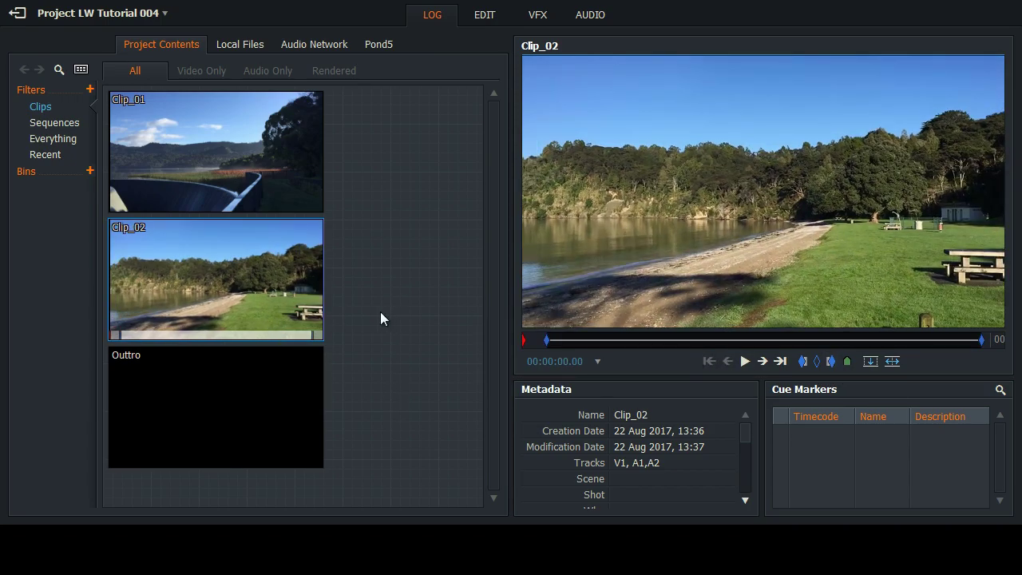
mouse_move(157, 164)
Place Clip_01 at 00:00:00.00 on tracks V1, A1 and A2 of Sequence #1.
left_click(483, 18)
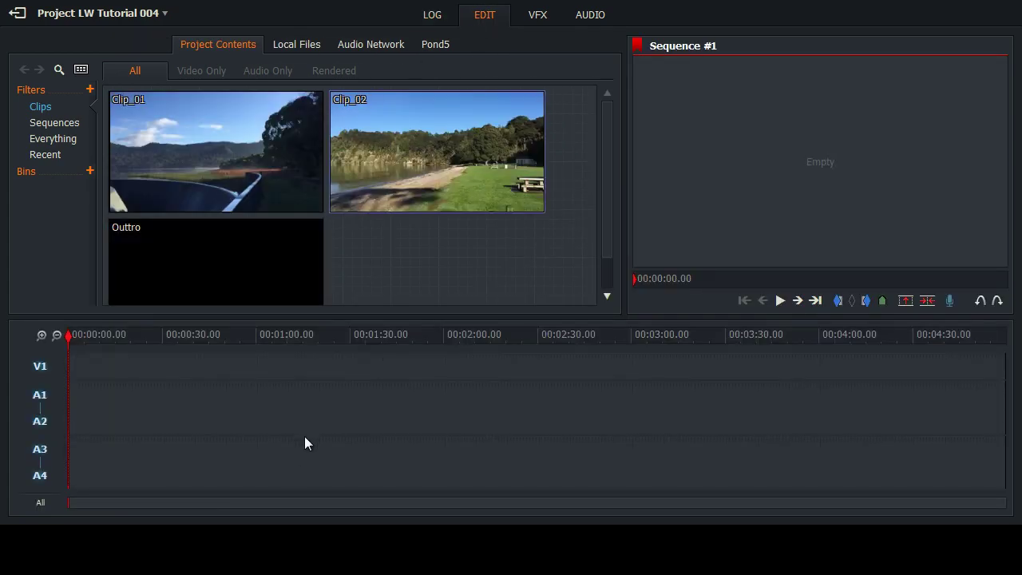
mouse_move(173, 123)
left_click_drag(177, 122, 84, 387)
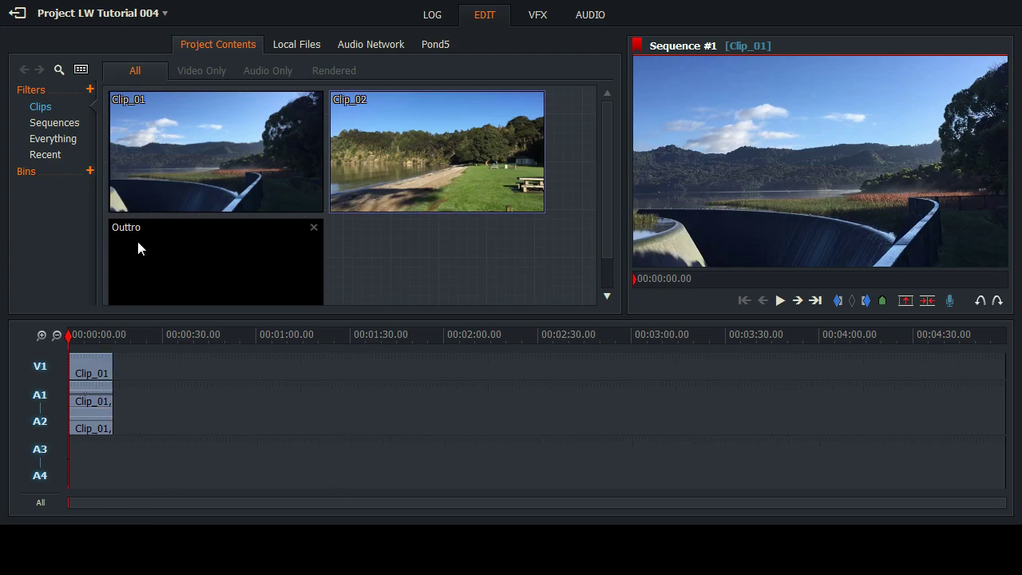
mouse_move(140, 190)
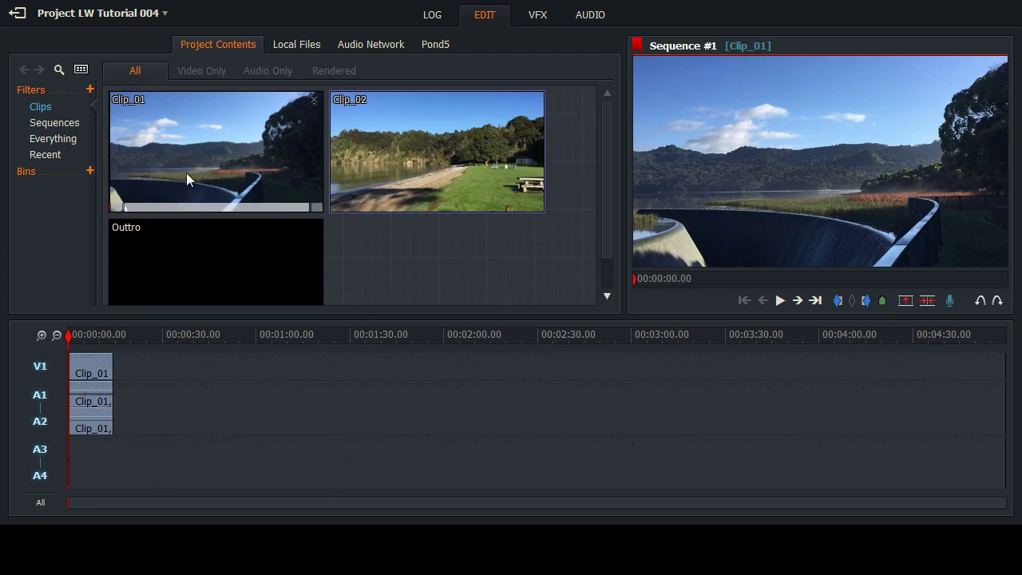
Select IMG_1173.JPG in the Log workspace's Local Files browser.
left_click(431, 16)
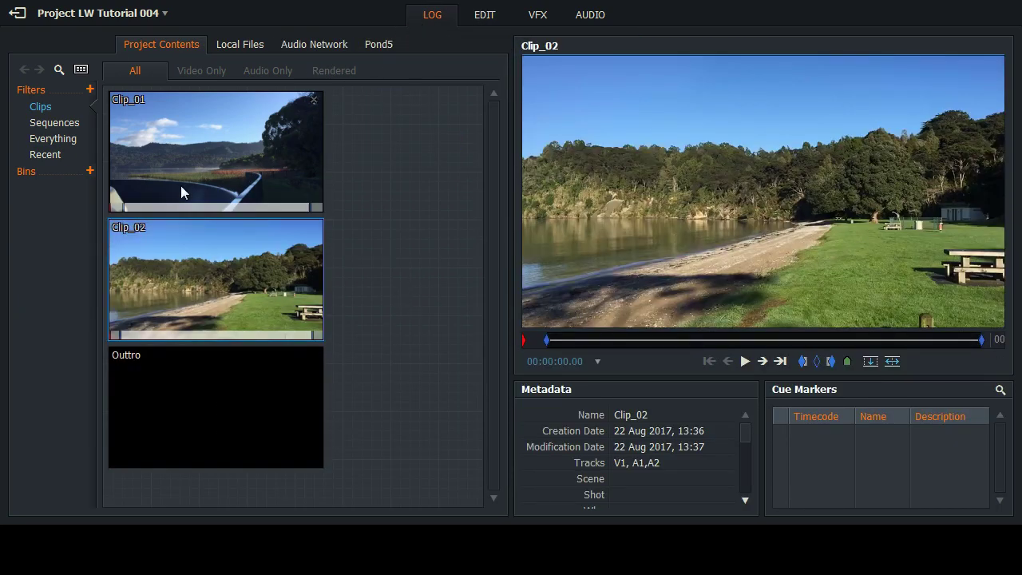
left_click(231, 45)
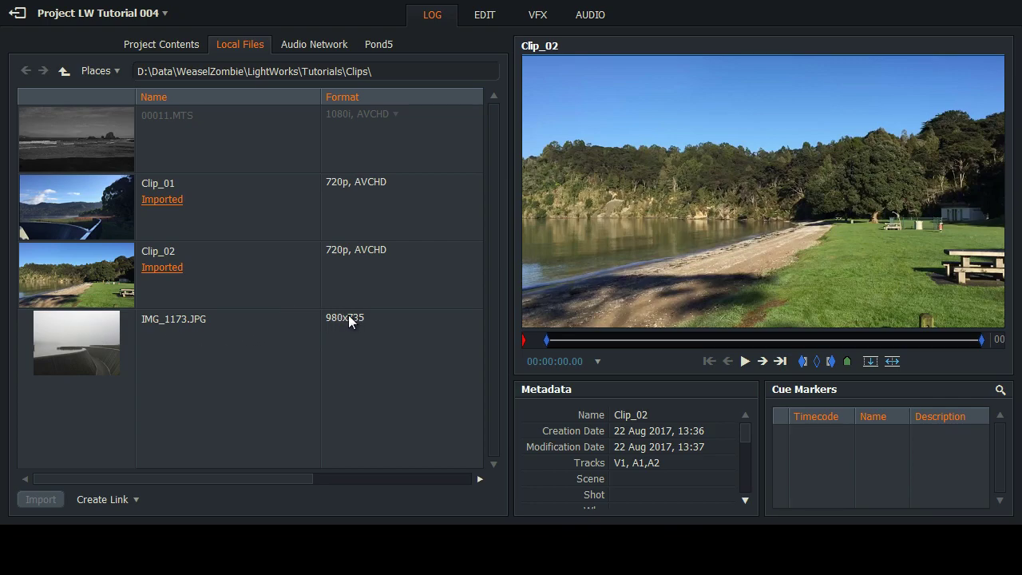
left_click(110, 335)
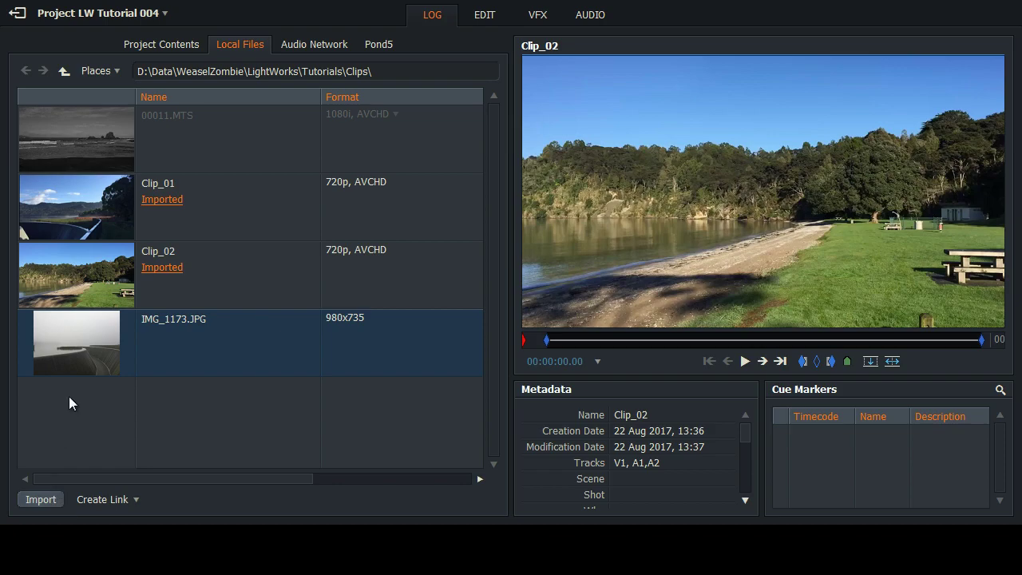
right_click(84, 331)
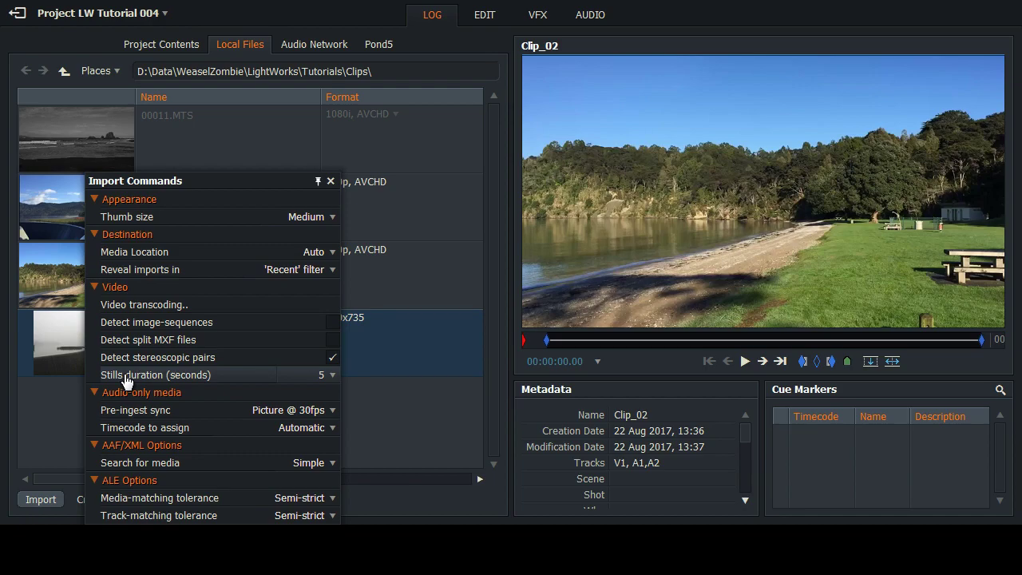
left_click(332, 381)
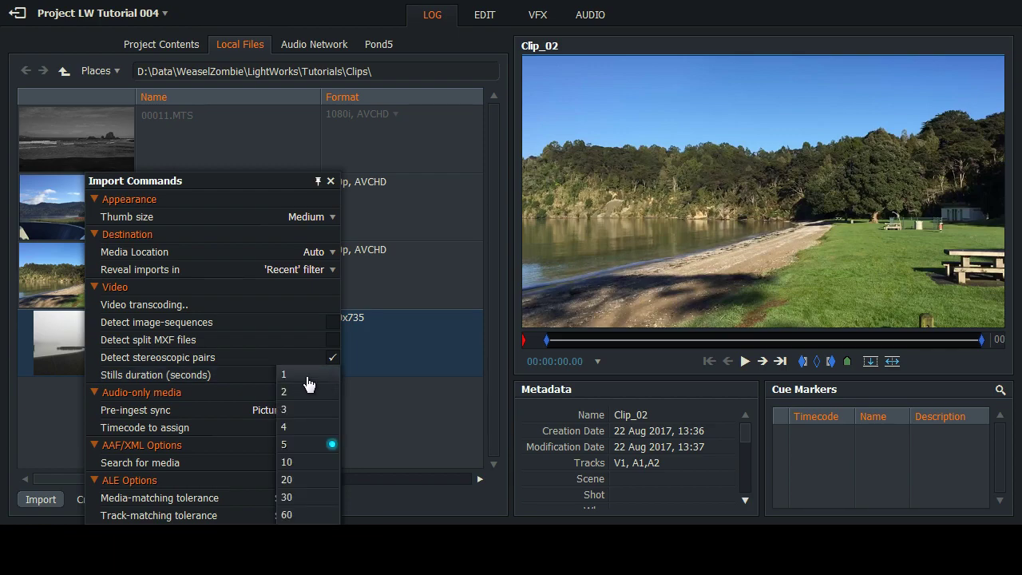
left_click(336, 447)
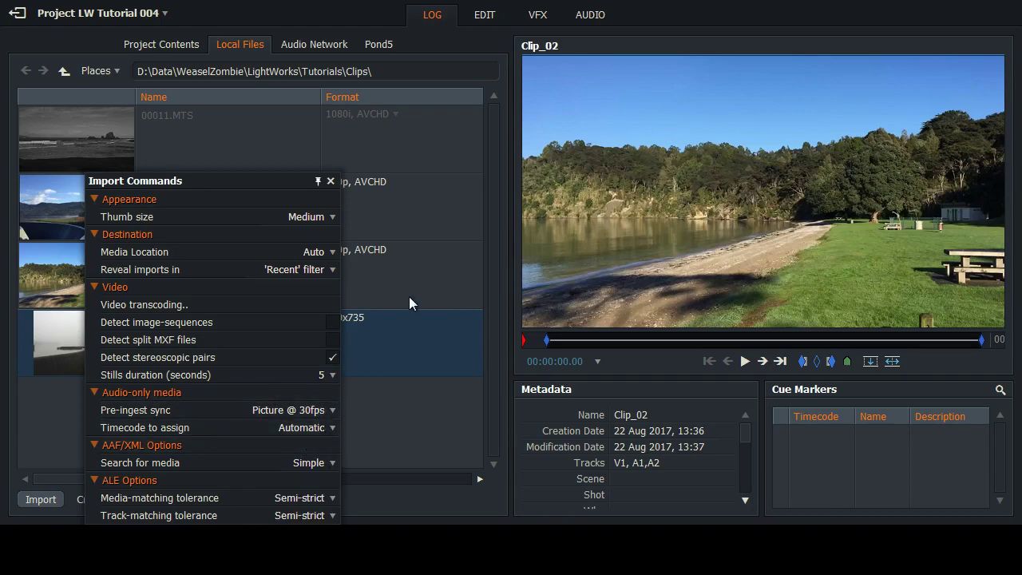
left_click(331, 183)
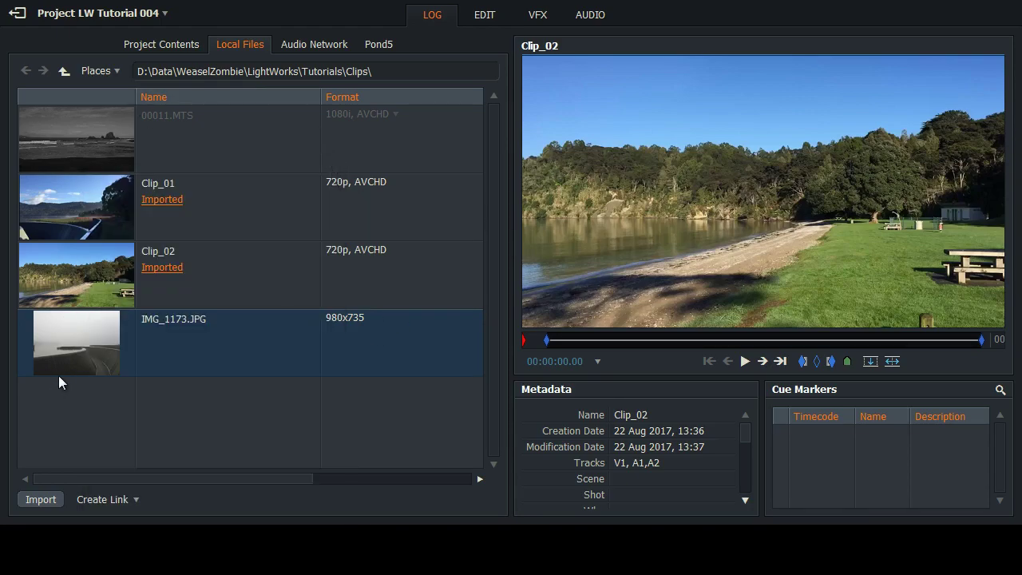
Import IMG_1173 and mark a range from its start to about 00:00:04.00.
left_click(44, 499)
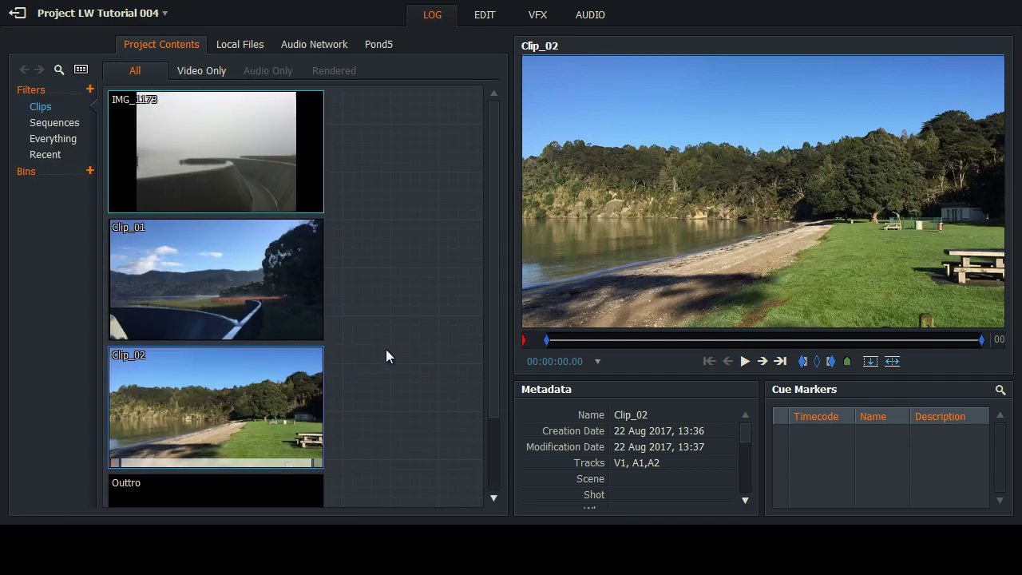
left_click(163, 137)
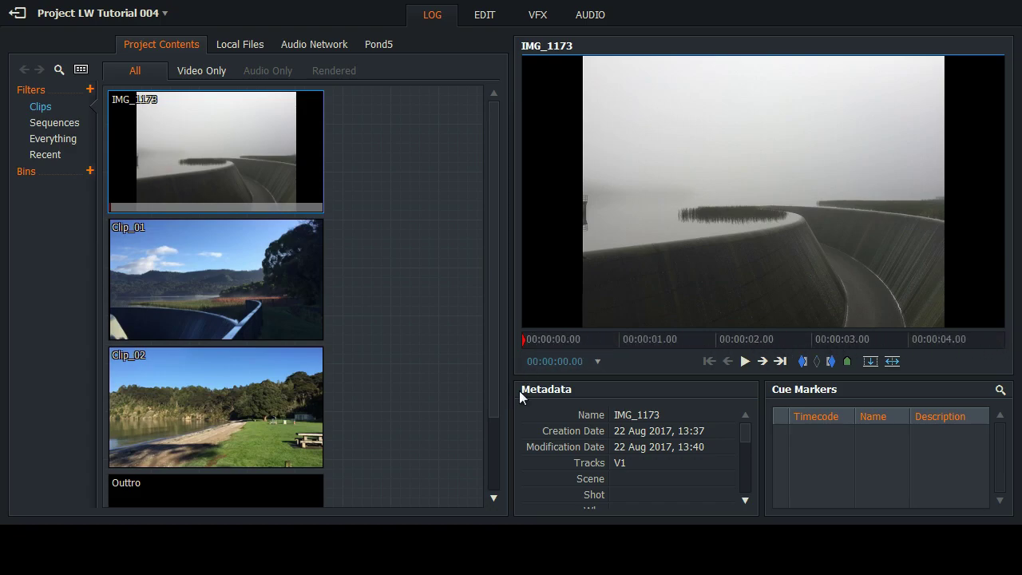
left_click(531, 340)
left_click(804, 363)
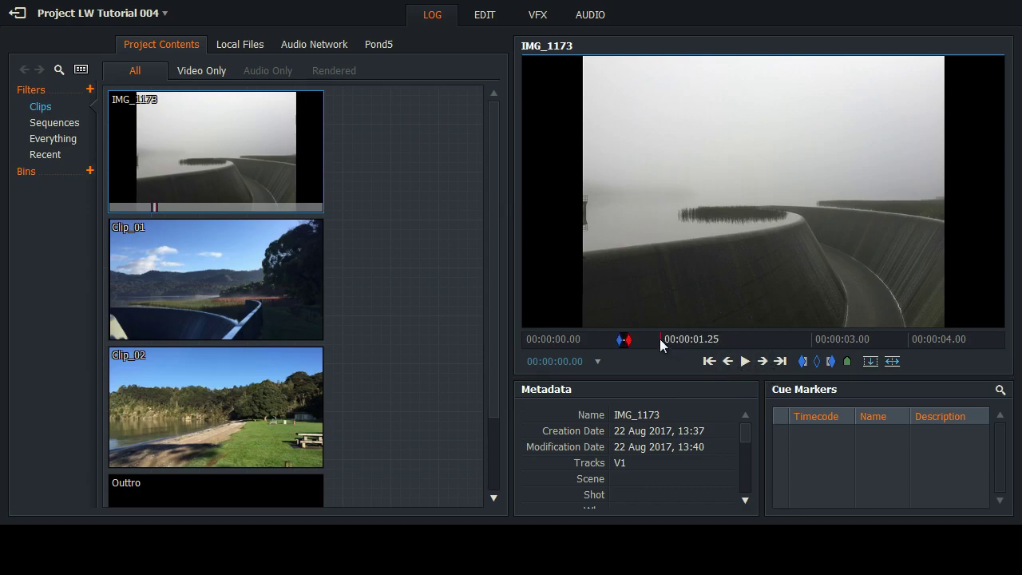
mouse_move(626, 343)
left_mouse_down()
mouse_move(738, 362)
mouse_move(899, 358)
mouse_move(909, 346)
left_mouse_up()
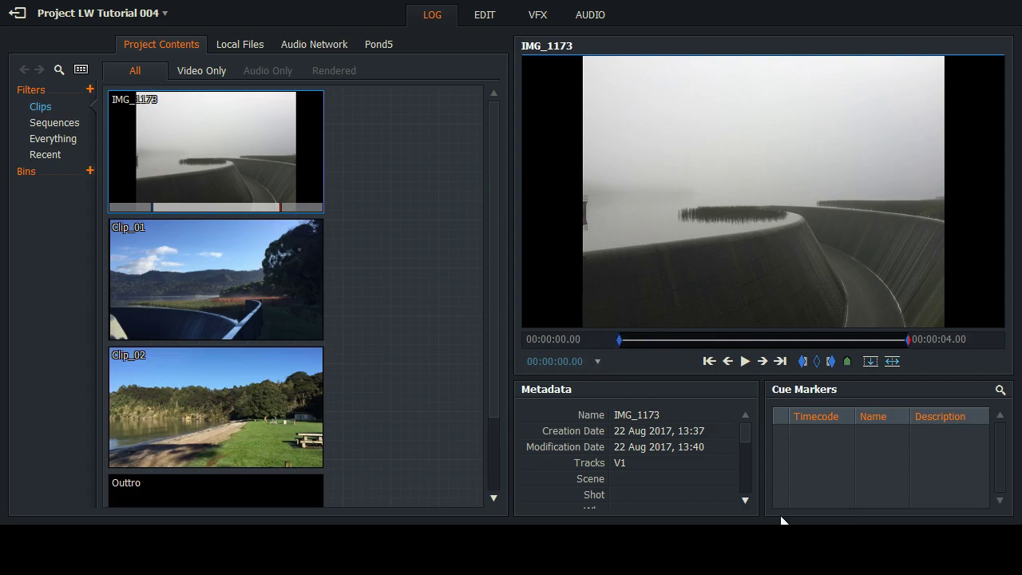
Place IMG_1173 on V1 right after Clip_01 in Sequence #1.
left_click(485, 16)
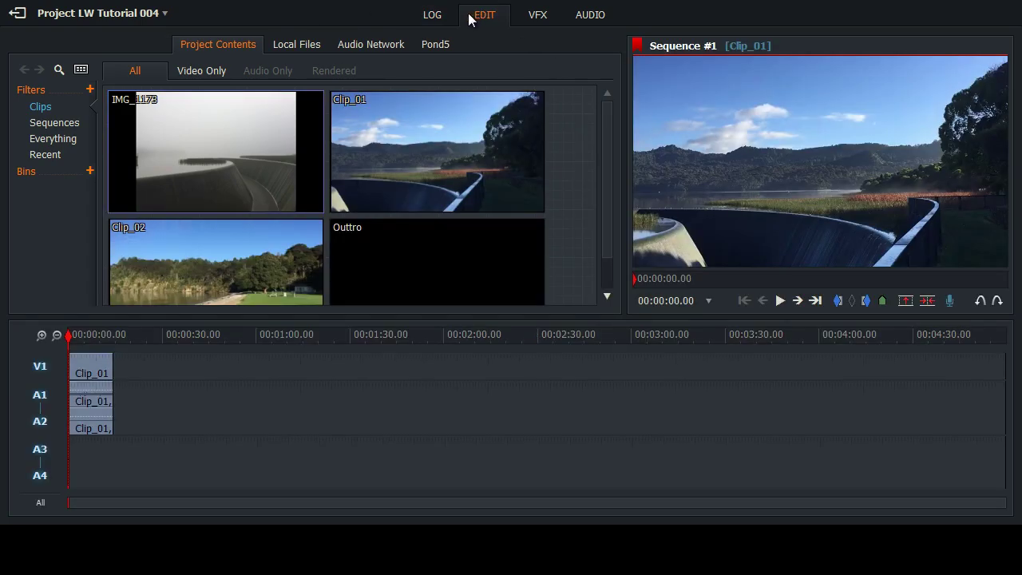
mouse_move(204, 134)
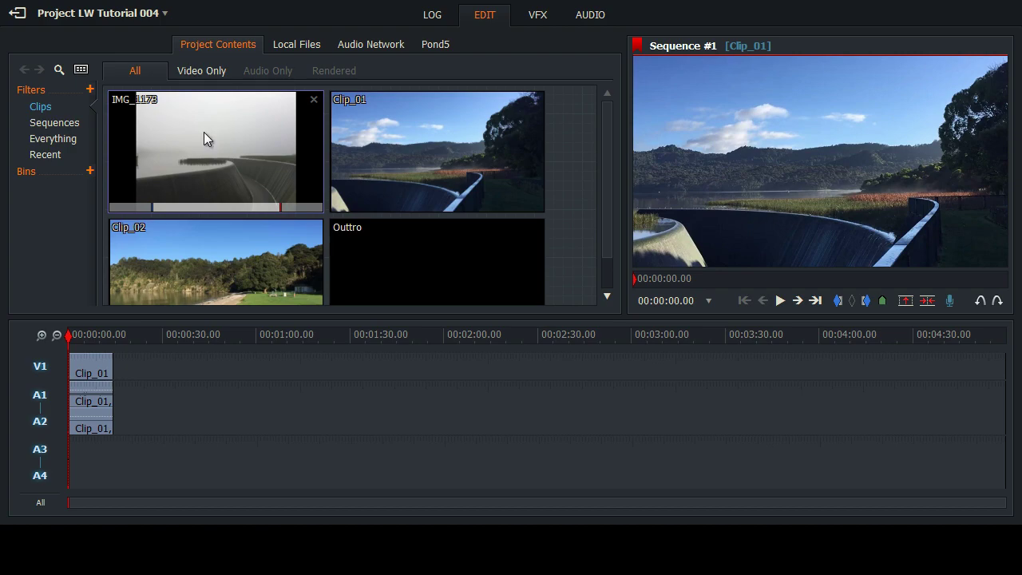
left_click_drag(203, 139, 115, 381)
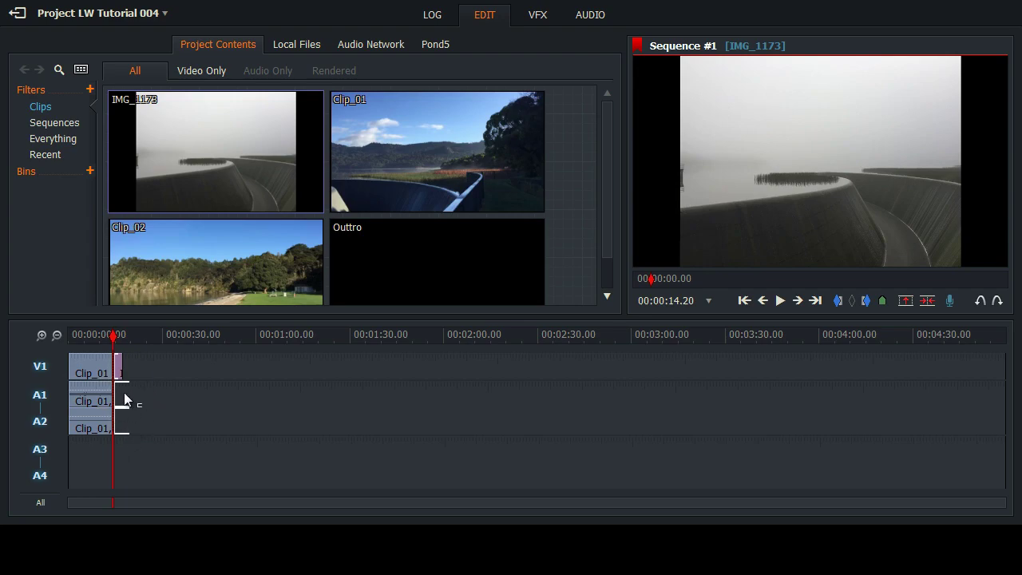
Add Clip_02 after the still and switch off audio tracks A1 and A2.
left_click(218, 251)
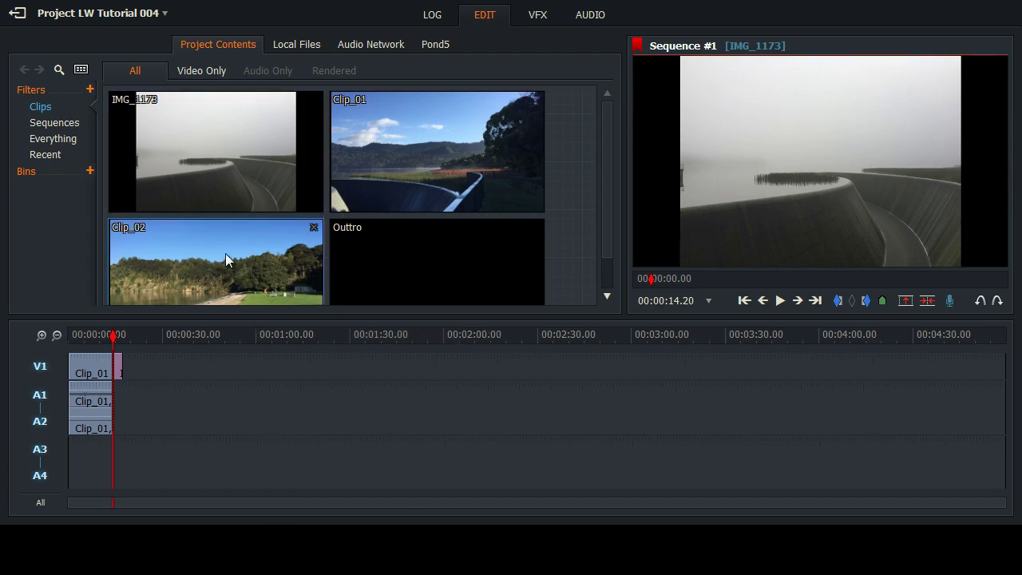
left_click_drag(174, 240, 135, 379)
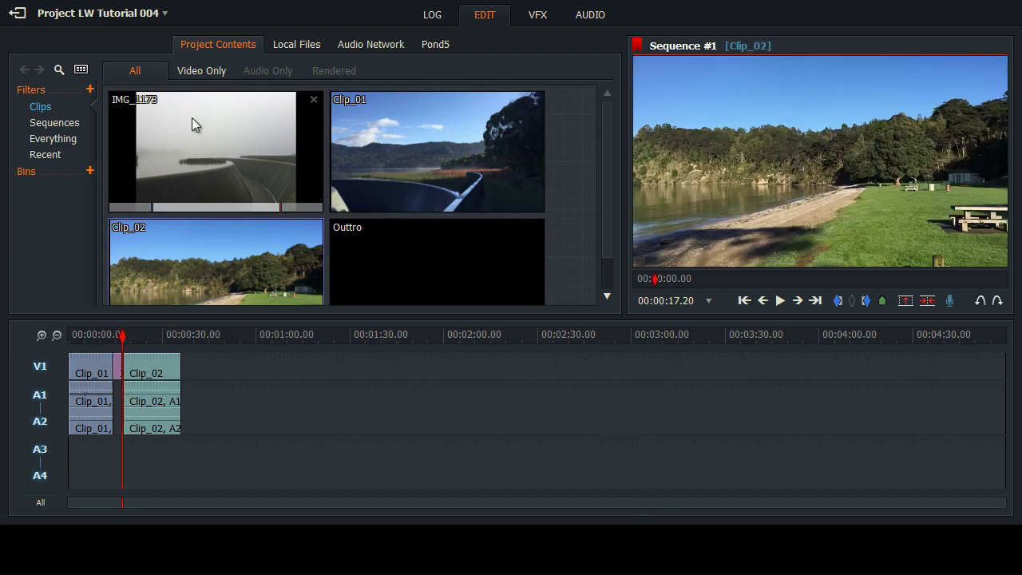
left_click(38, 397)
left_click_drag(122, 337, 76, 339)
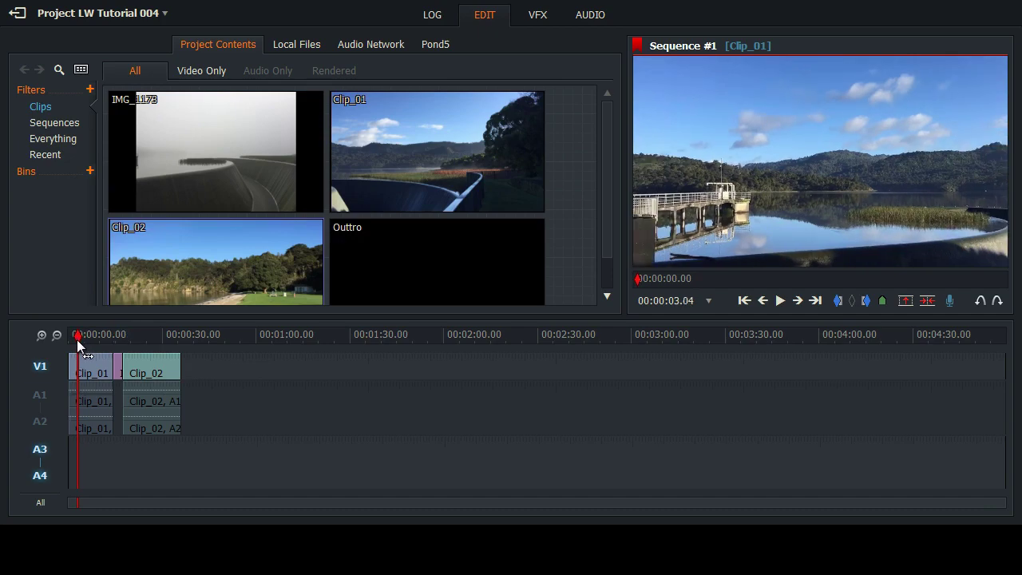
Play back Sequence #1 to review the edit, then open the VFX workspace.
left_click(778, 304)
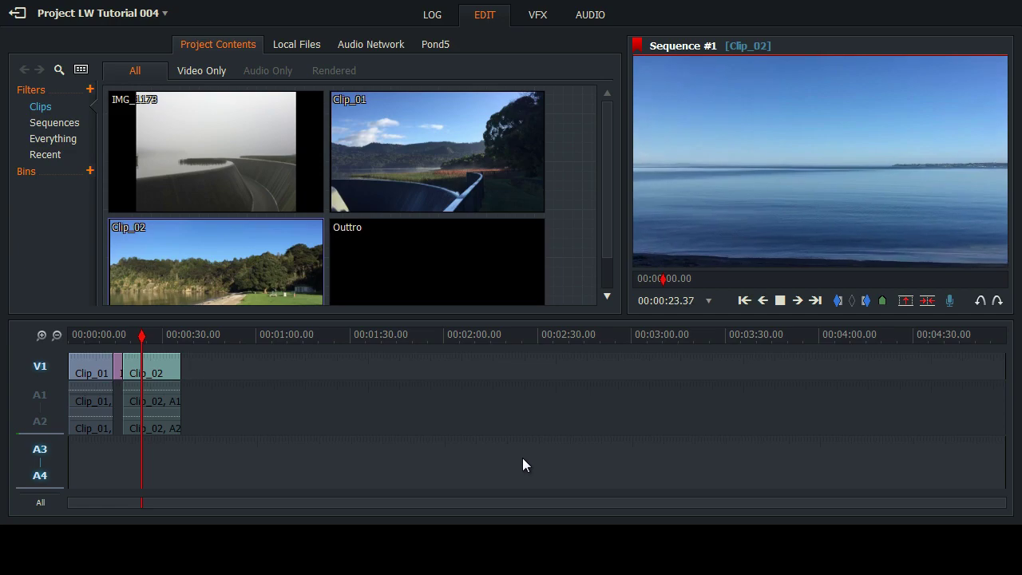
left_click(781, 301)
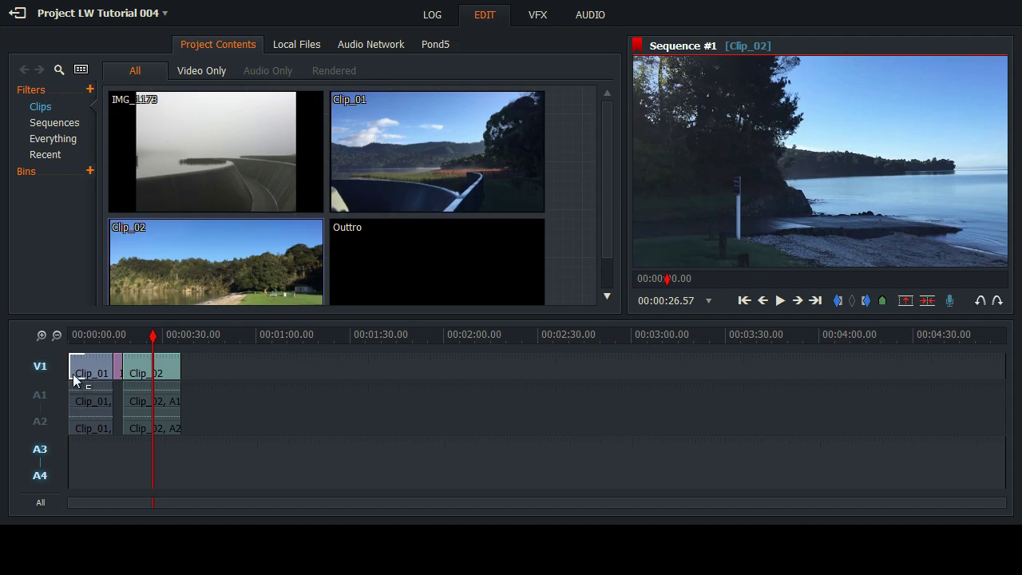
left_click(539, 17)
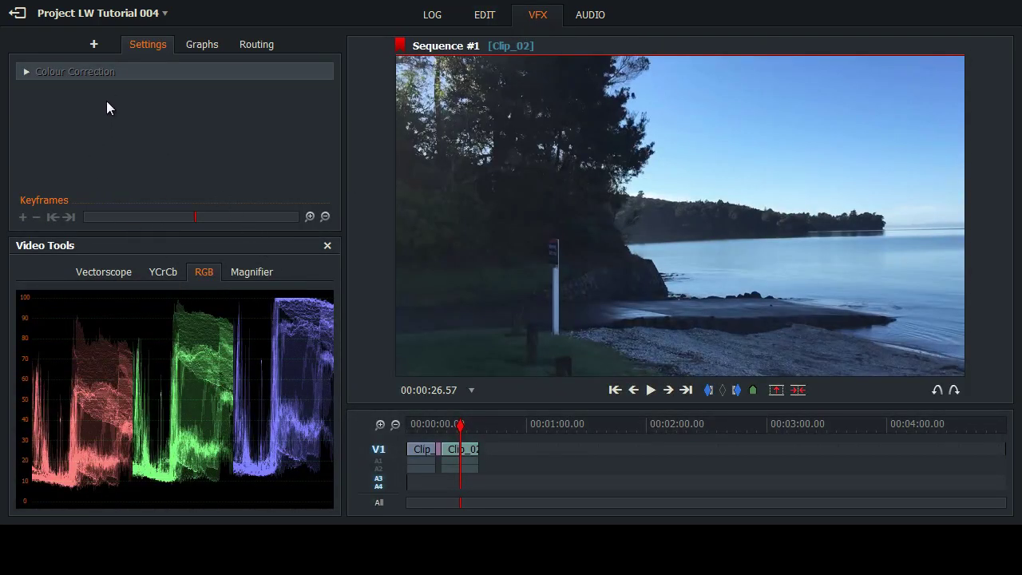
Drop a Mix > Dissolve effect between the clips, preview it, and go back to Edit.
left_click(93, 43)
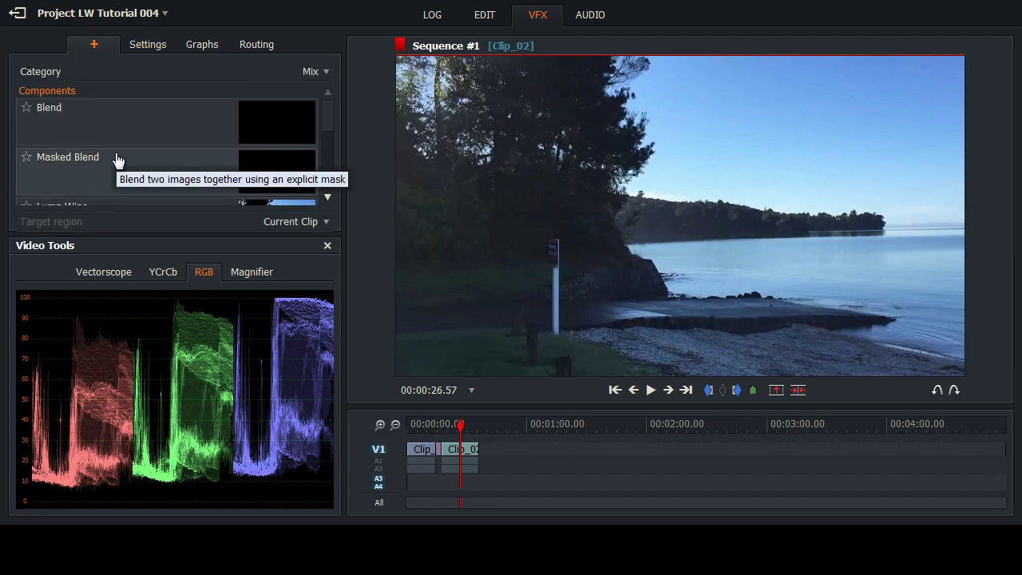
scroll(114, 152, "down", 2)
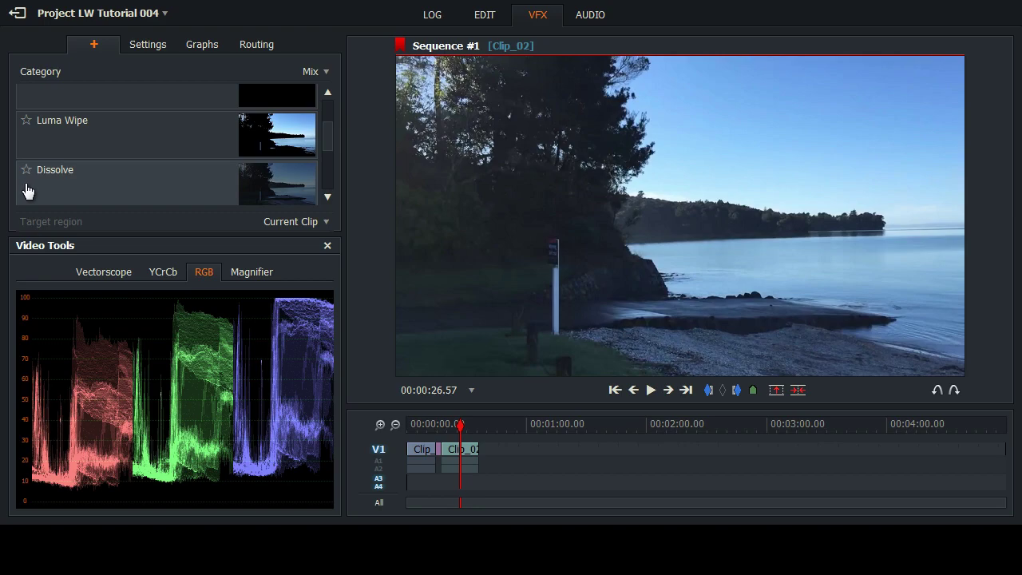
left_click_drag(37, 188, 430, 425)
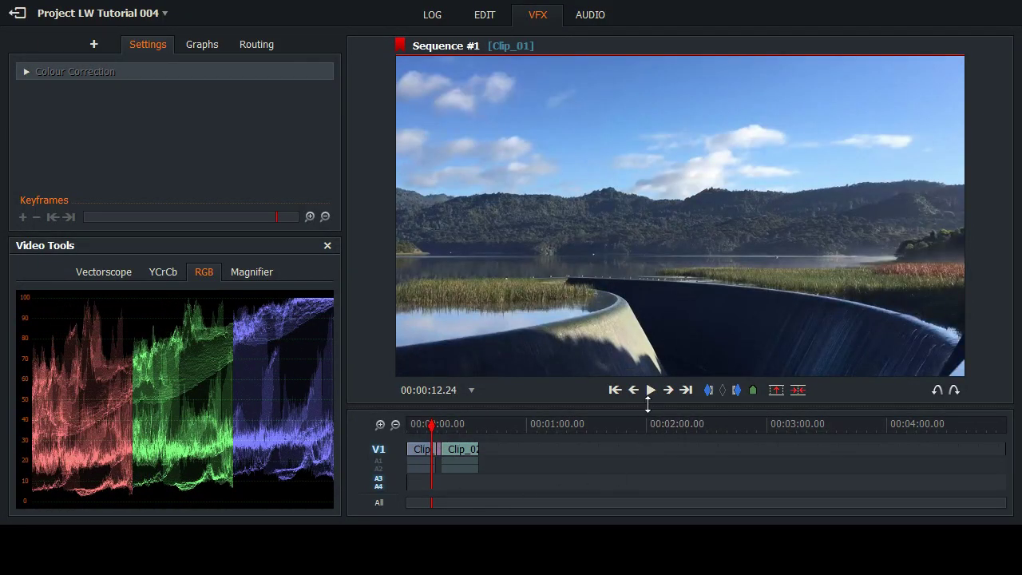
left_click(650, 390)
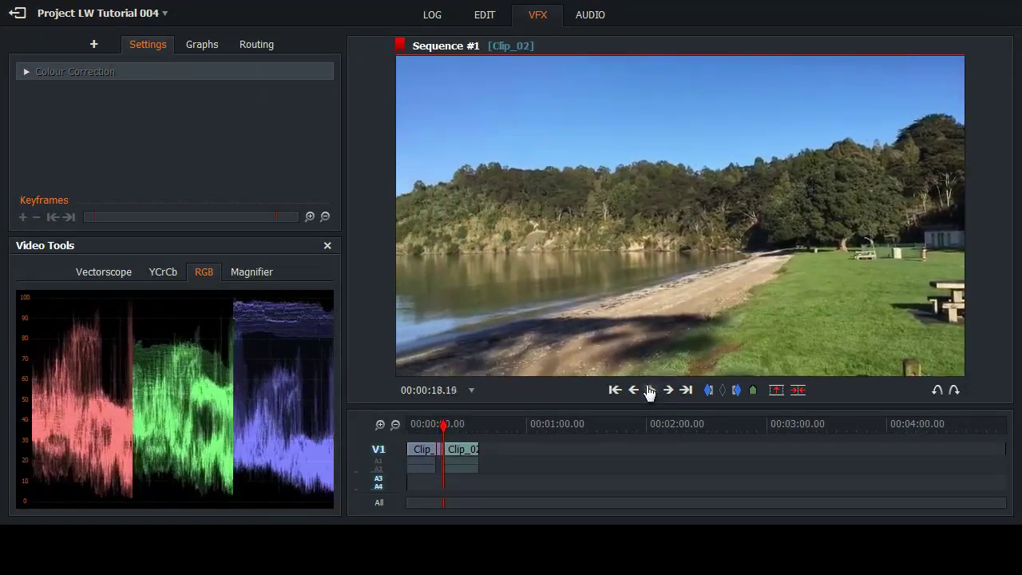
left_click(650, 389)
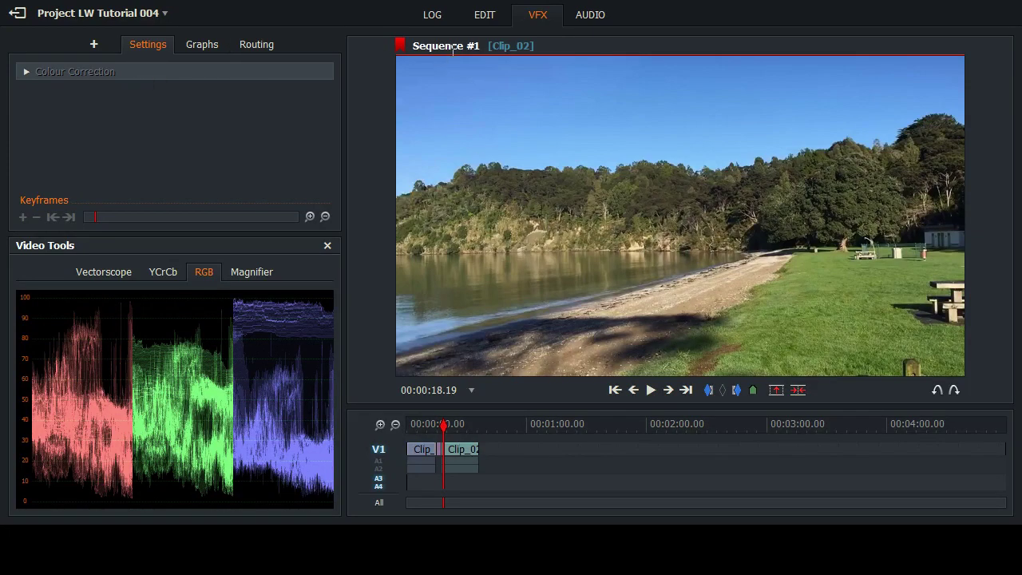
left_click(493, 15)
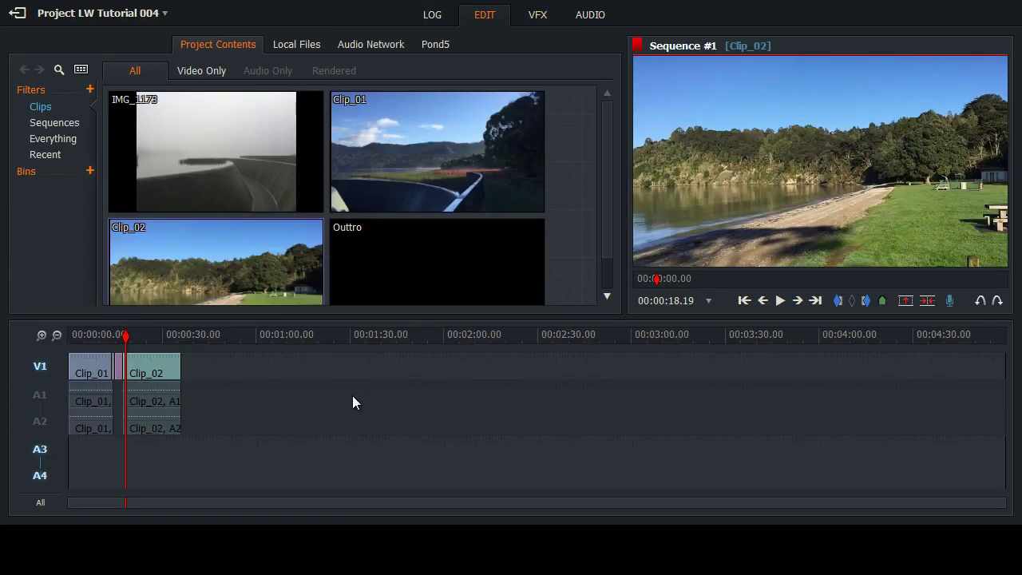